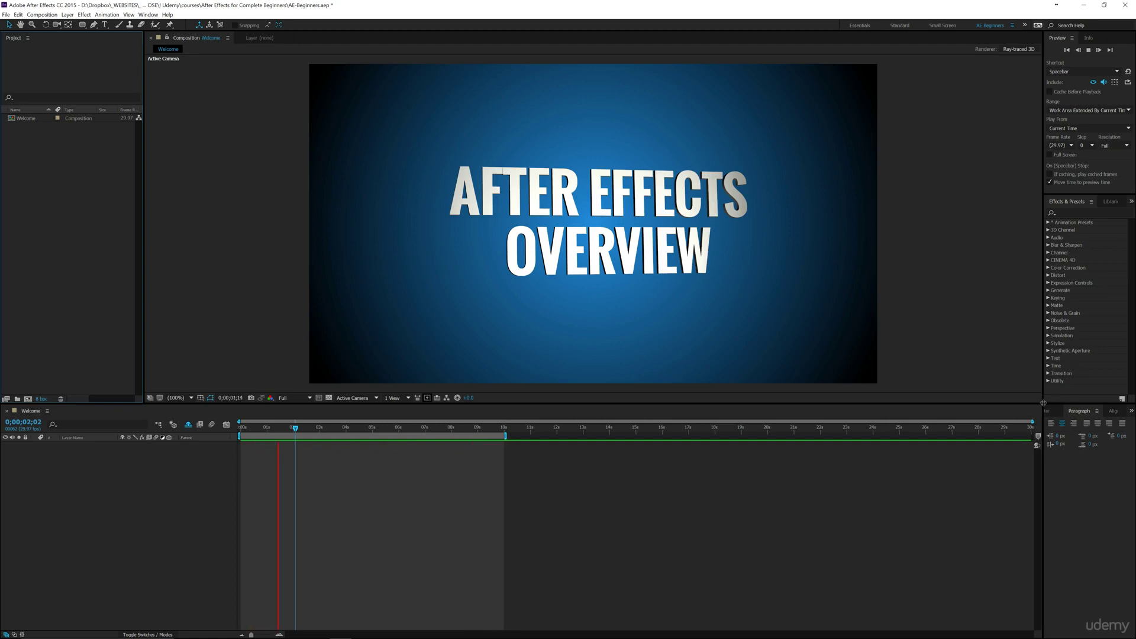
Drag the right panel divider left to widen the composition viewer and timeline.
{"action": "left_click_drag", "start_coordinate": [1042, 402], "coordinate": [1007, 406]}
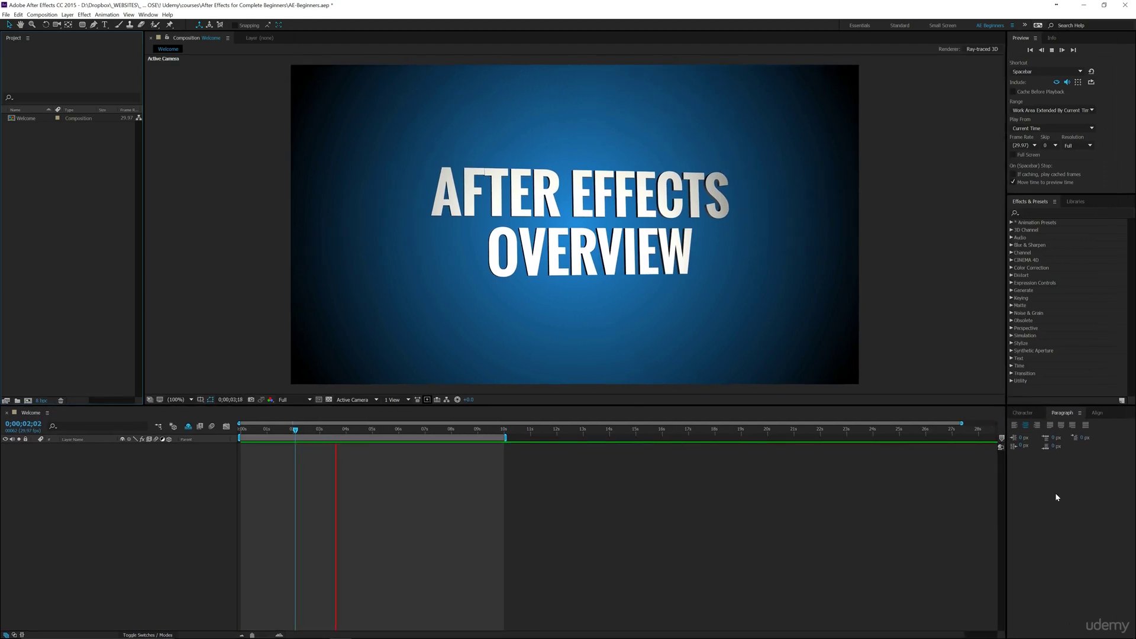
Switch to the Essentials workspace and expand the Info, Audio and Preview panels.
{"action": "left_click", "coordinate": [861, 26]}
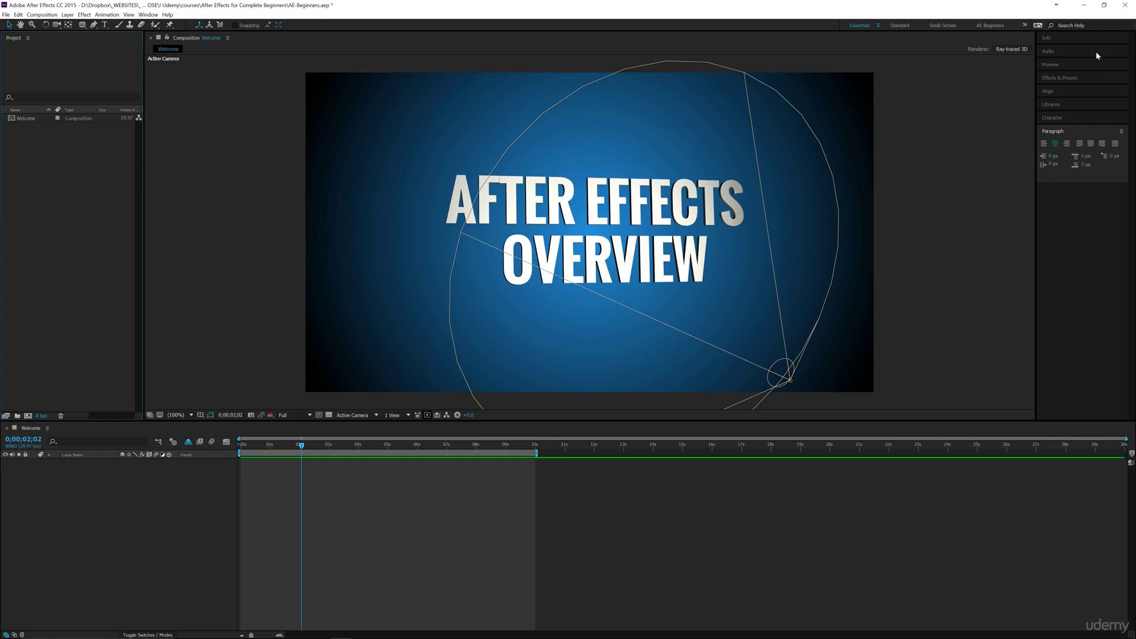
{"action": "left_click", "coordinate": [1073, 40]}
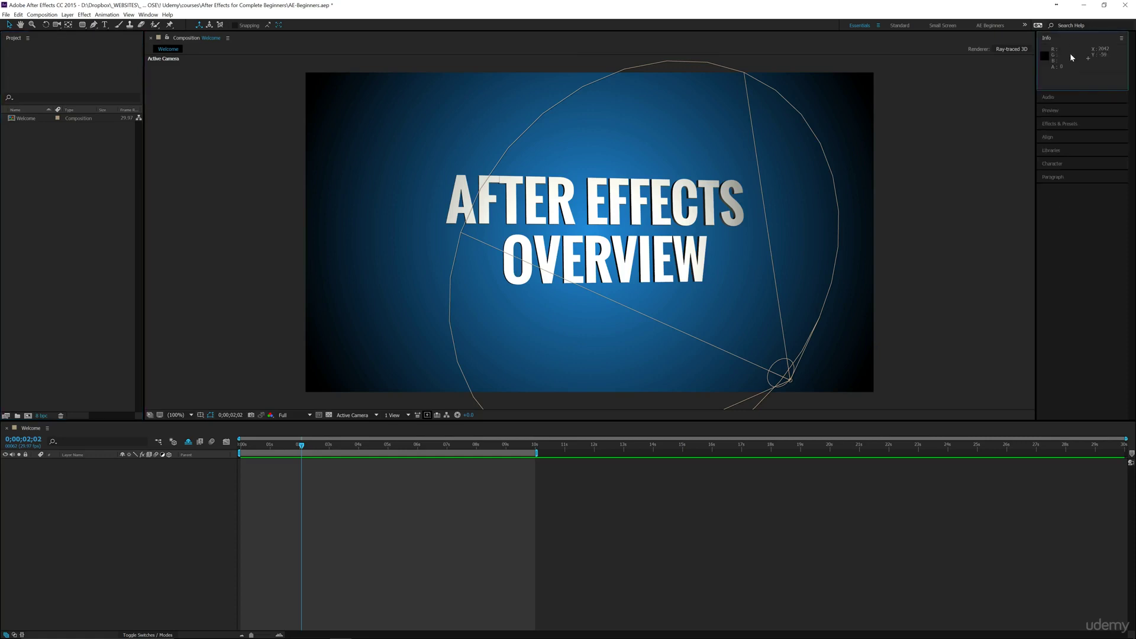
{"action": "left_click", "coordinate": [1069, 101]}
{"action": "left_click", "coordinate": [1077, 200]}
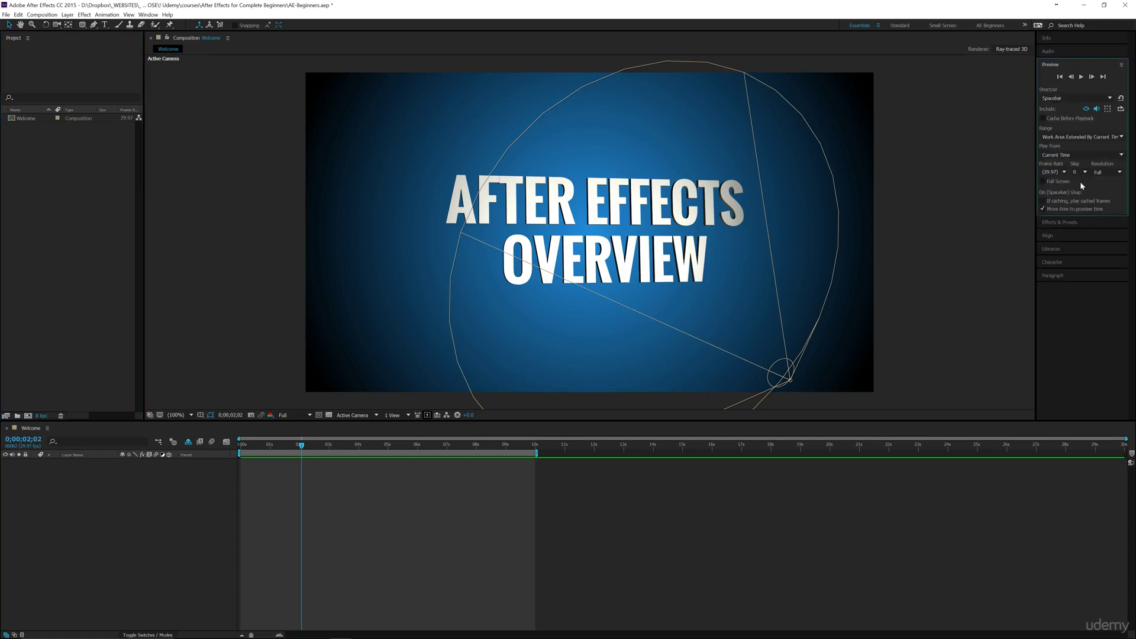
Reset the Standard workspace to its saved layout and widen the right-hand panel column.
{"action": "left_click", "coordinate": [900, 26]}
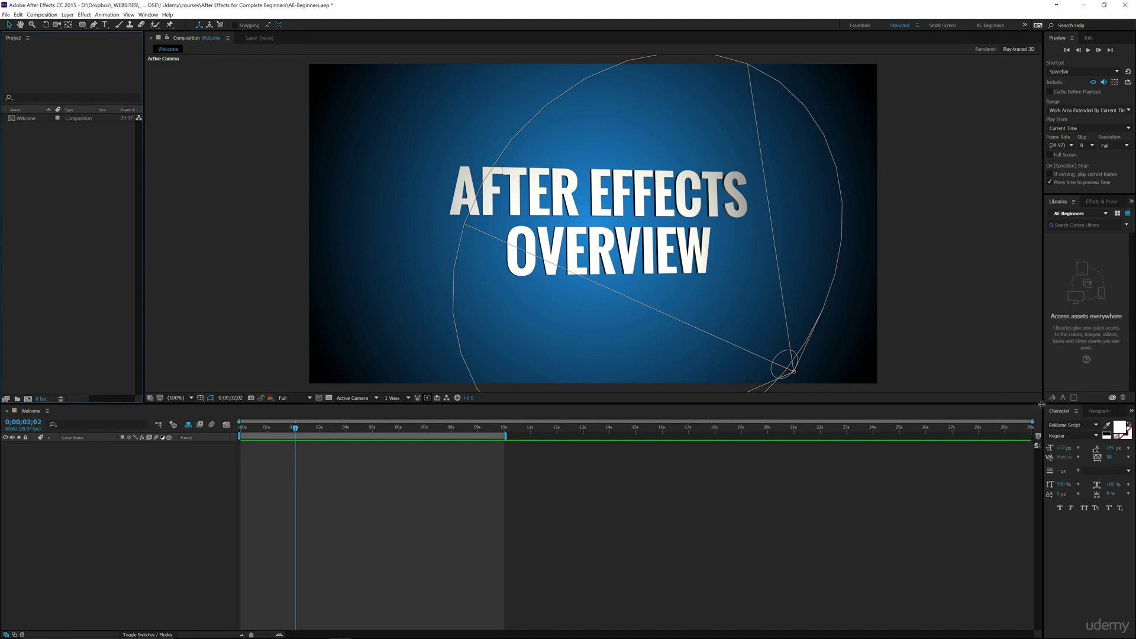
{"action": "left_click_drag", "start_coordinate": [1043, 402], "coordinate": [1013, 402]}
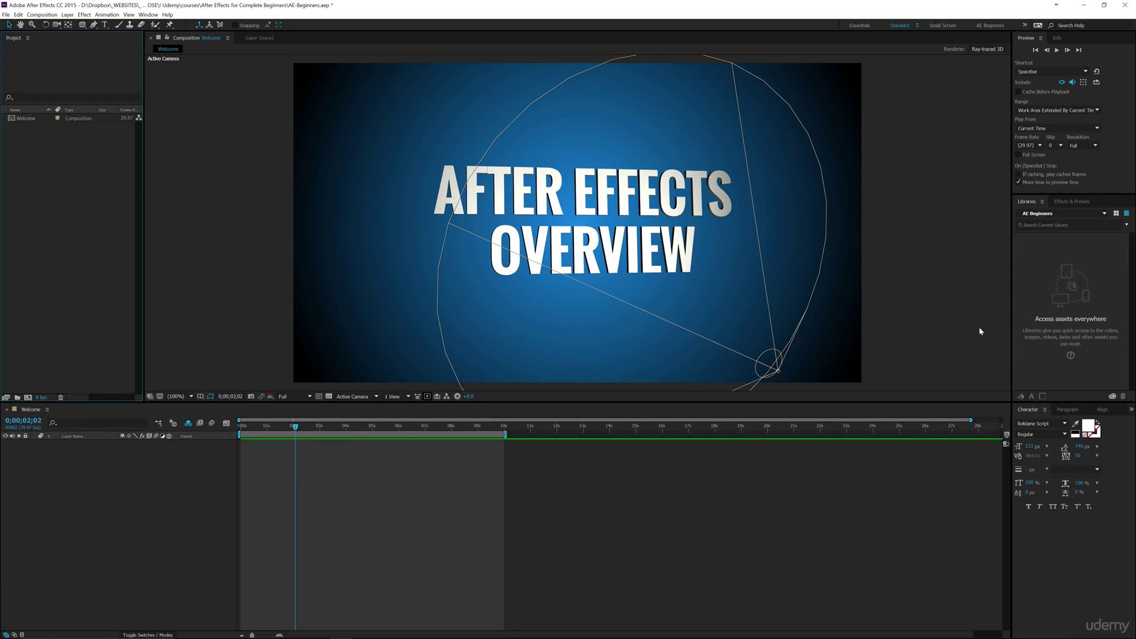
{"action": "left_click", "coordinate": [917, 25]}
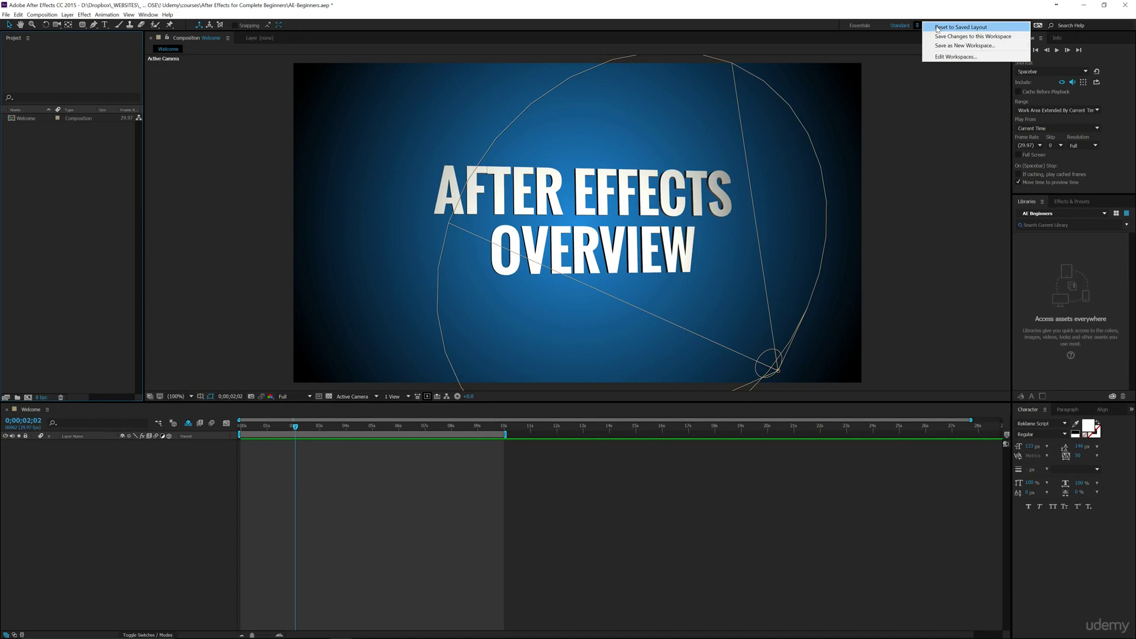
{"action": "left_click", "coordinate": [937, 28]}
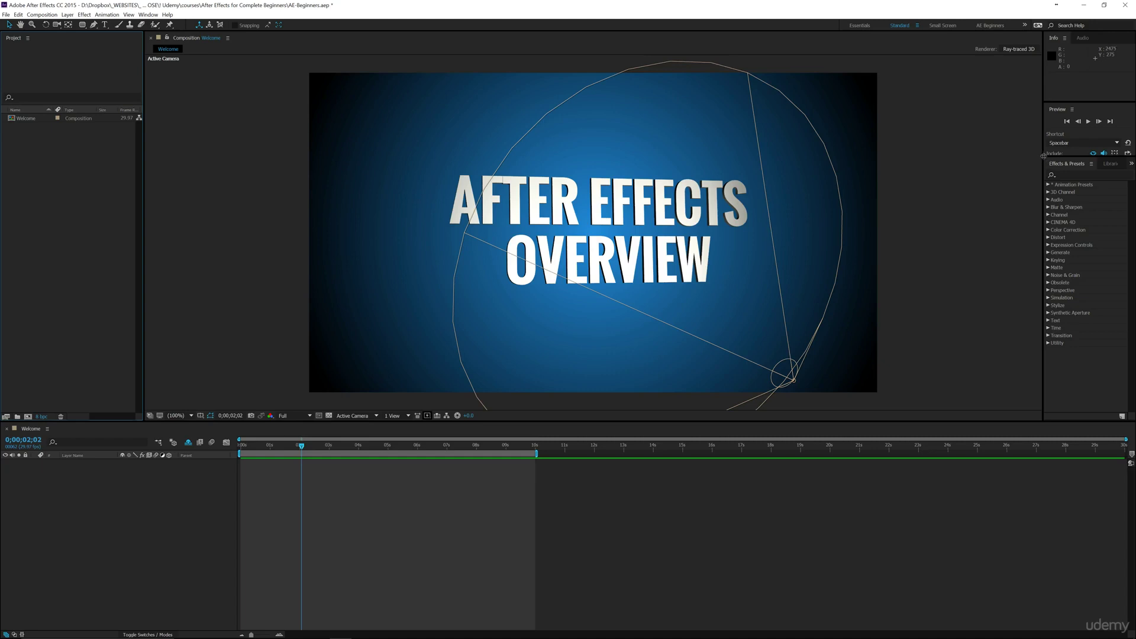
{"action": "left_click_drag", "start_coordinate": [1043, 155], "coordinate": [987, 156]}
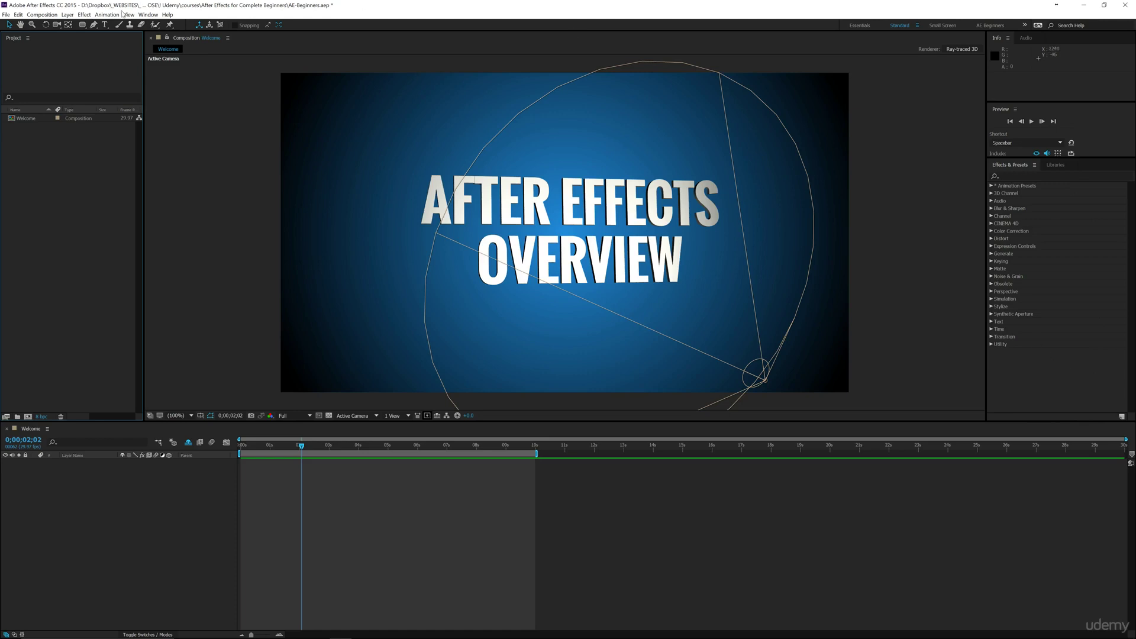
Show the Character, Paragraph and Align panels from the Window menu.
{"action": "left_click", "coordinate": [148, 14]}
{"action": "left_click", "coordinate": [160, 83]}
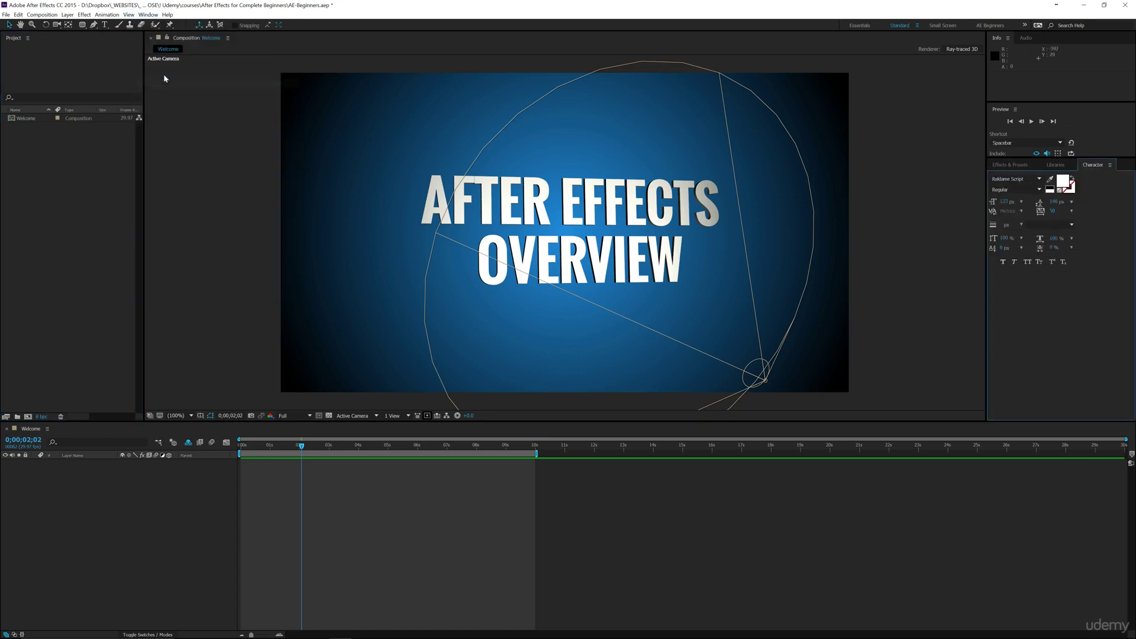
{"action": "left_click", "coordinate": [148, 15]}
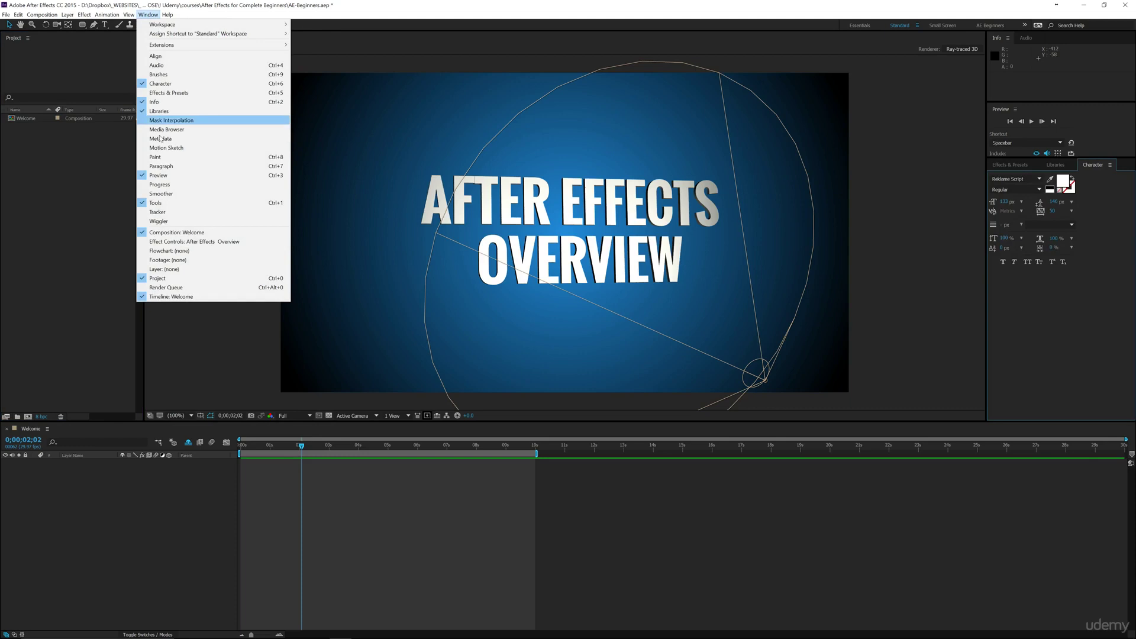
{"action": "left_click", "coordinate": [161, 168]}
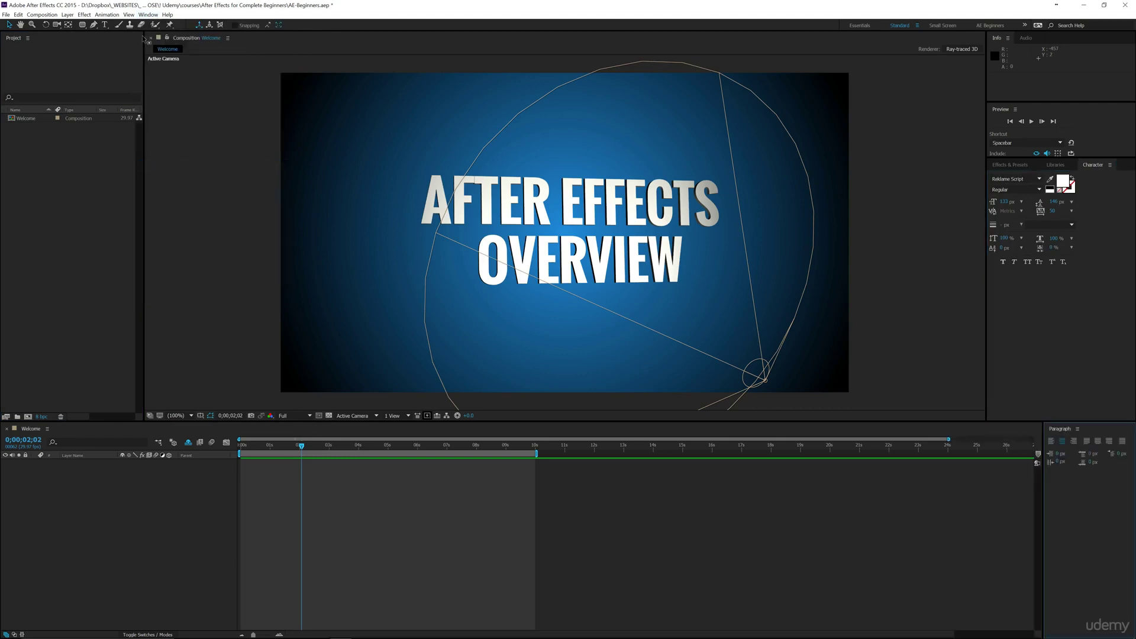
{"action": "left_click", "coordinate": [148, 15]}
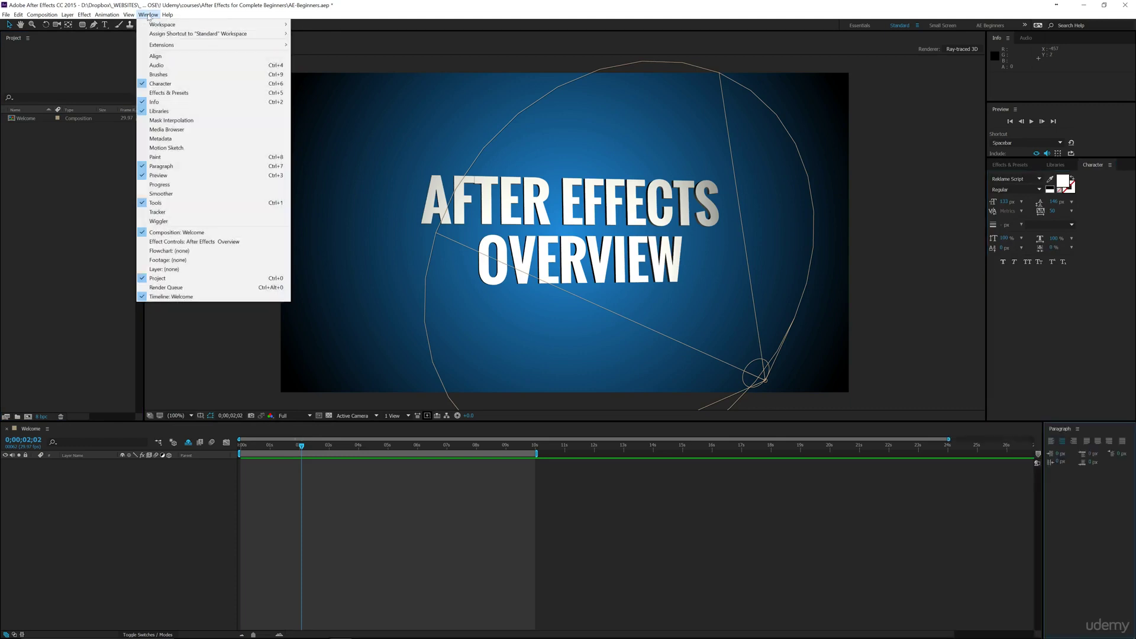
{"action": "left_click", "coordinate": [155, 57]}
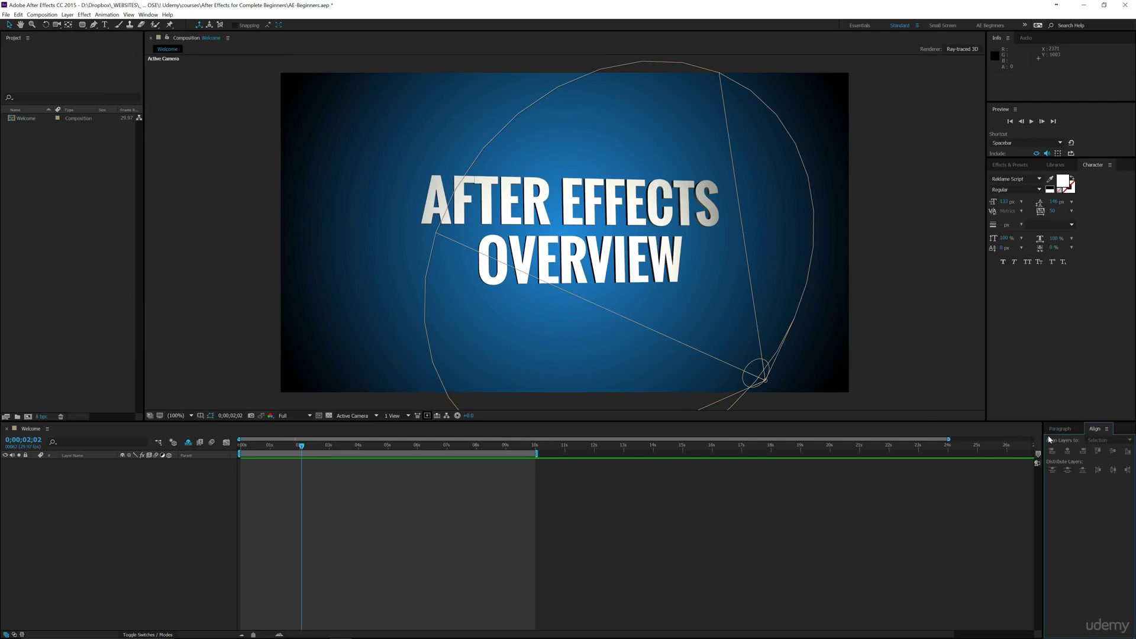
Dock Character ahead of Paragraph and Align in the bottom-right group.
{"action": "left_click_drag", "start_coordinate": [1042, 430], "coordinate": [989, 433]}
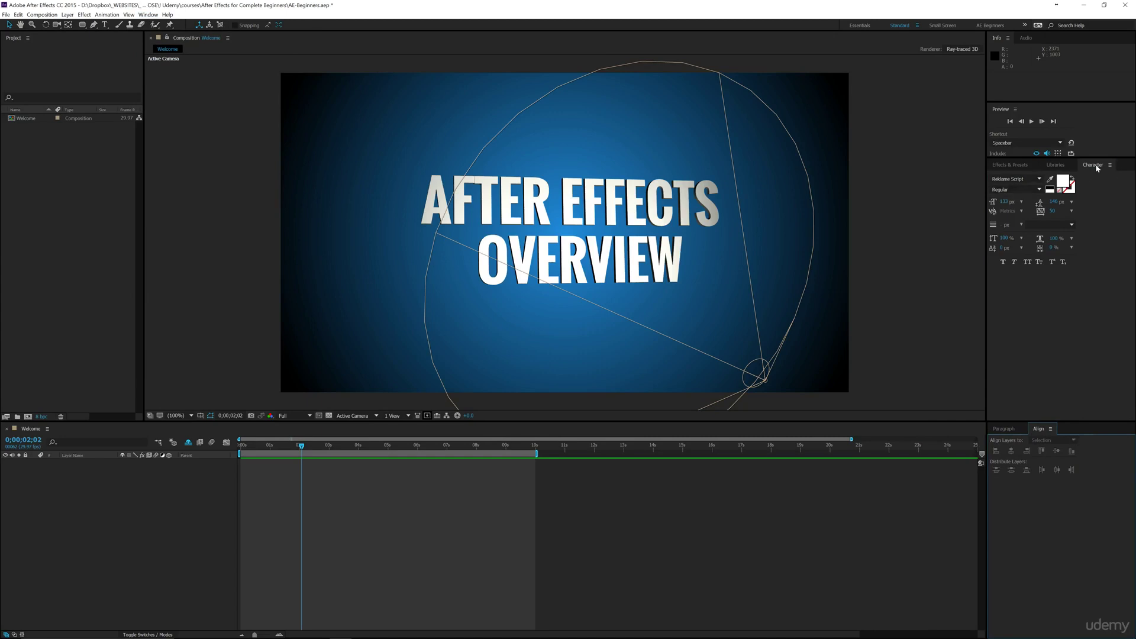
{"action": "left_click_drag", "start_coordinate": [1095, 166], "coordinate": [1060, 432]}
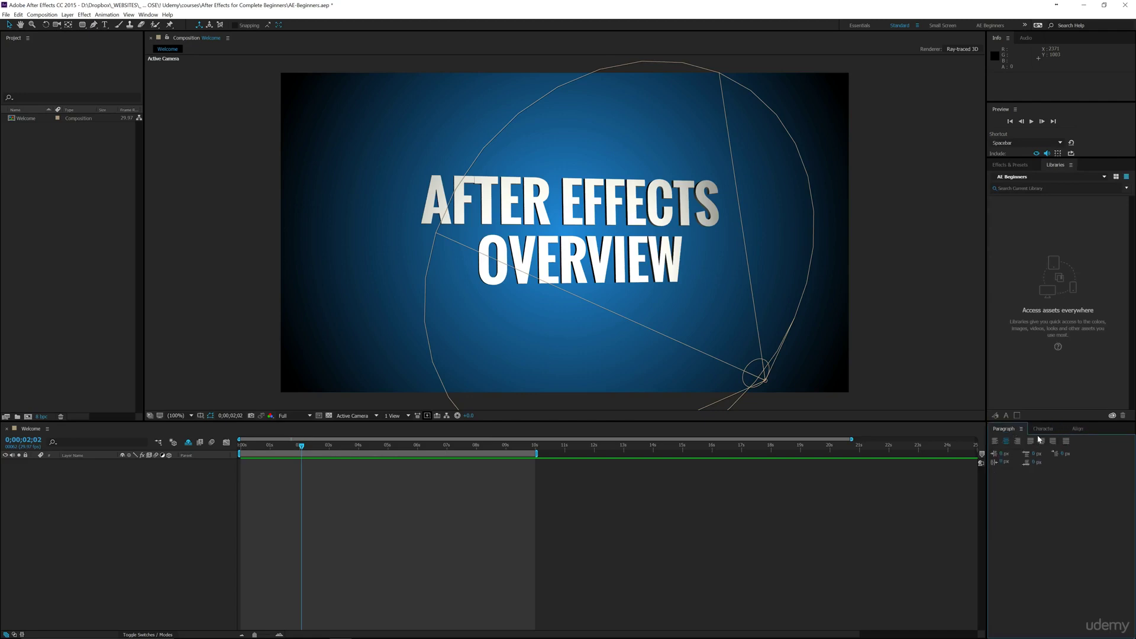
{"action": "left_click_drag", "start_coordinate": [1042, 429], "coordinate": [1004, 436]}
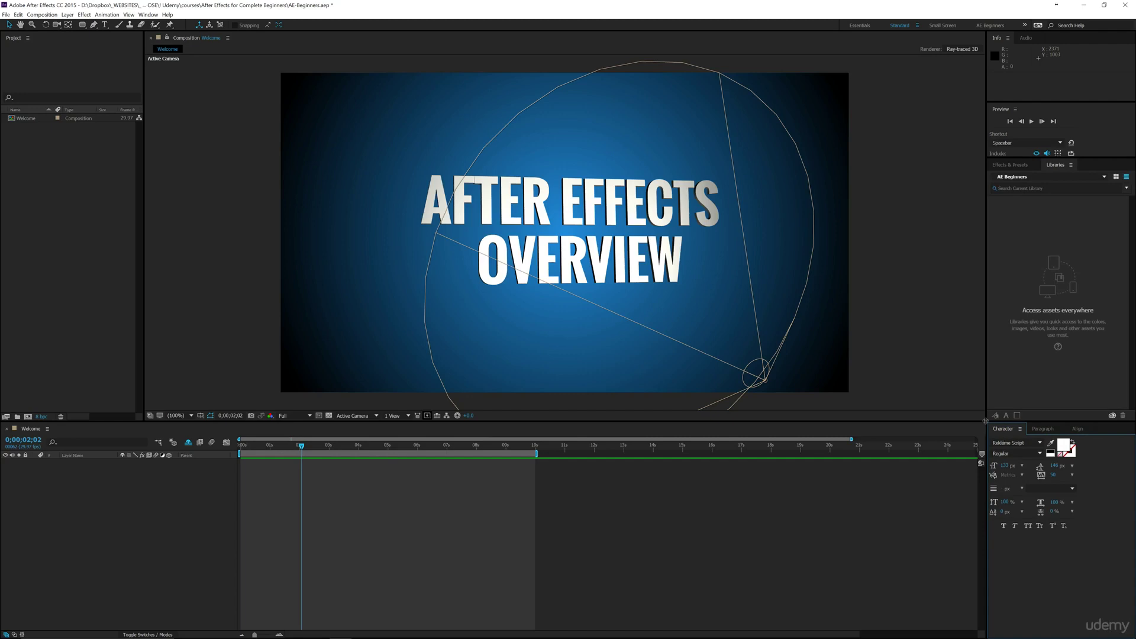
{"action": "left_click_drag", "start_coordinate": [987, 421], "coordinate": [999, 421]}
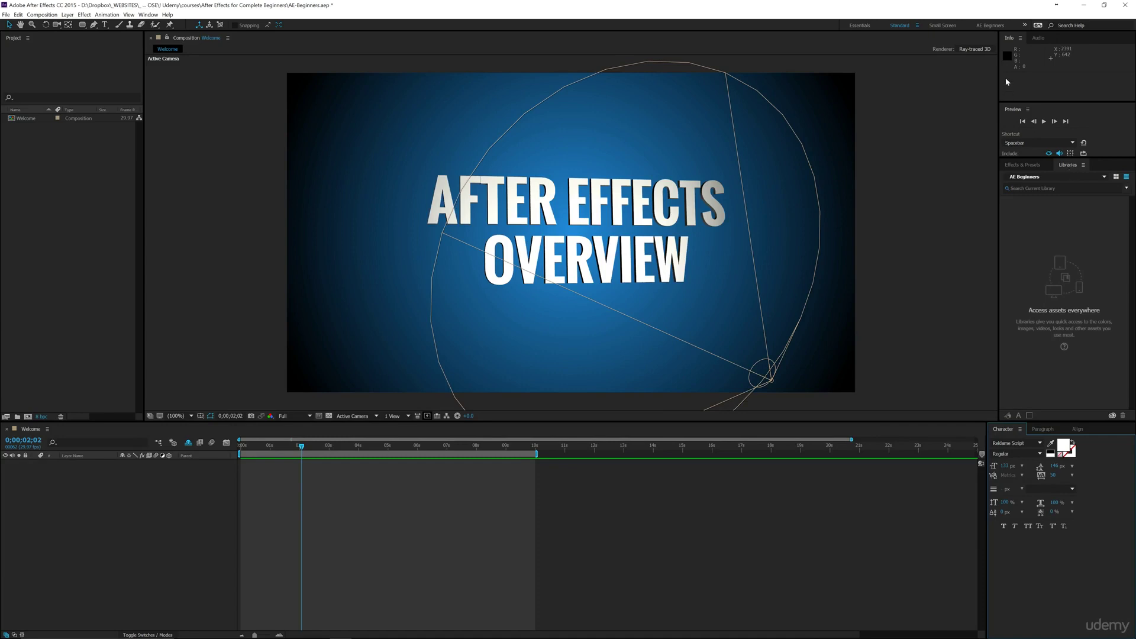
Dock Preview as a tab beside Info and close the Audio panel.
{"action": "left_click_drag", "start_coordinate": [1019, 111], "coordinate": [1041, 40]}
{"action": "left_click", "coordinate": [1071, 38]}
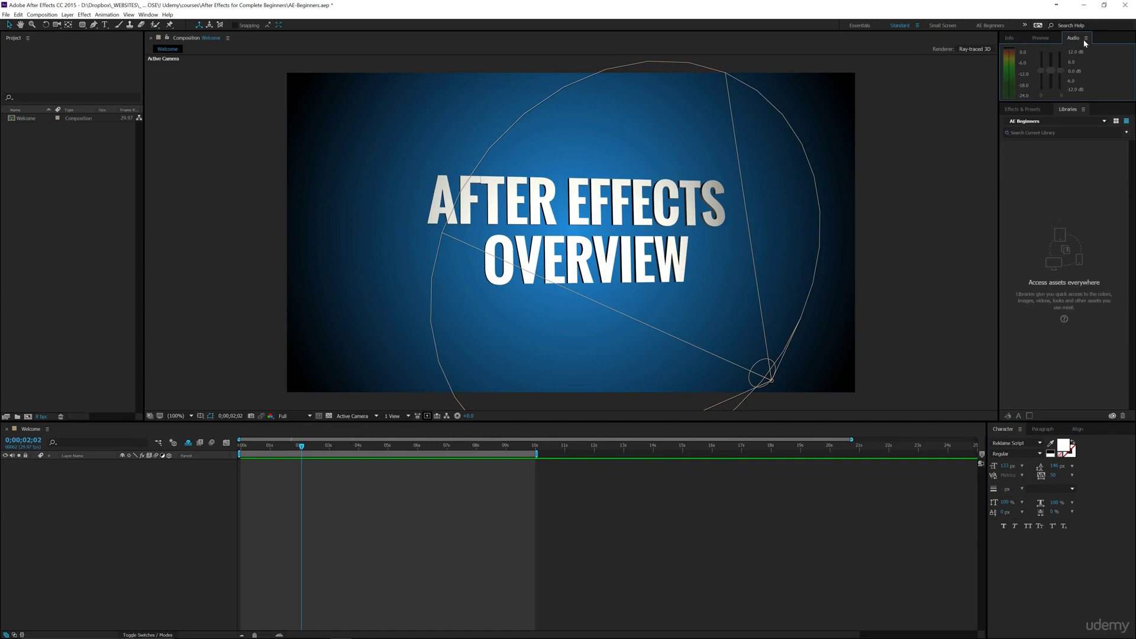
{"action": "left_click", "coordinate": [1086, 39]}
{"action": "left_click", "coordinate": [1067, 41]}
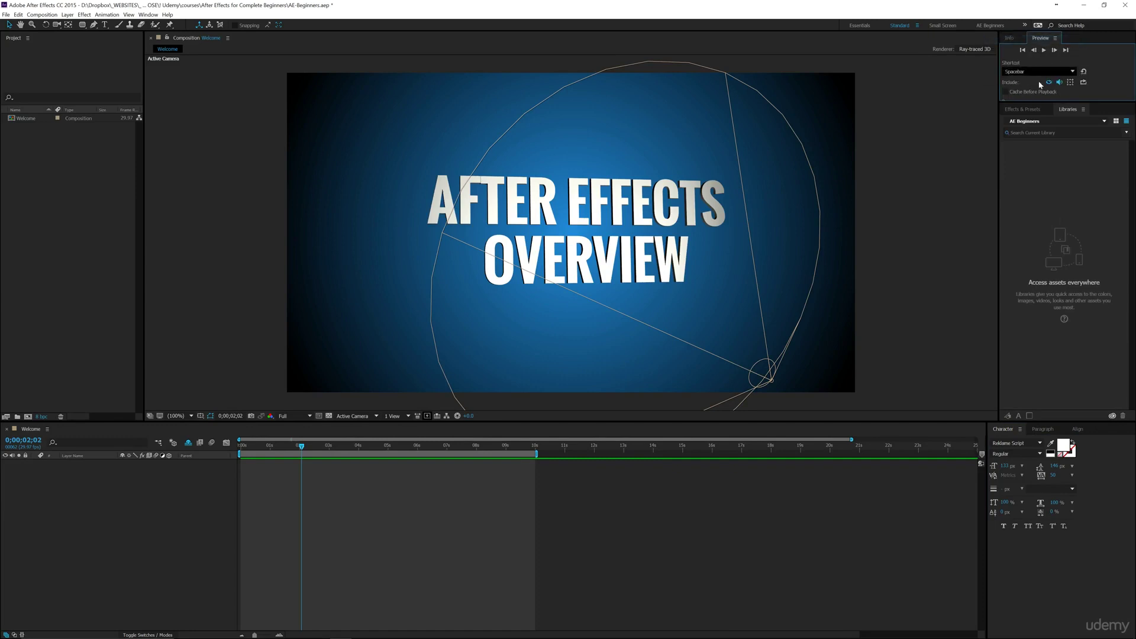
Give Preview more height and narrow the Character group to widen the timeline.
{"action": "left_click_drag", "start_coordinate": [1038, 104], "coordinate": [1030, 198]}
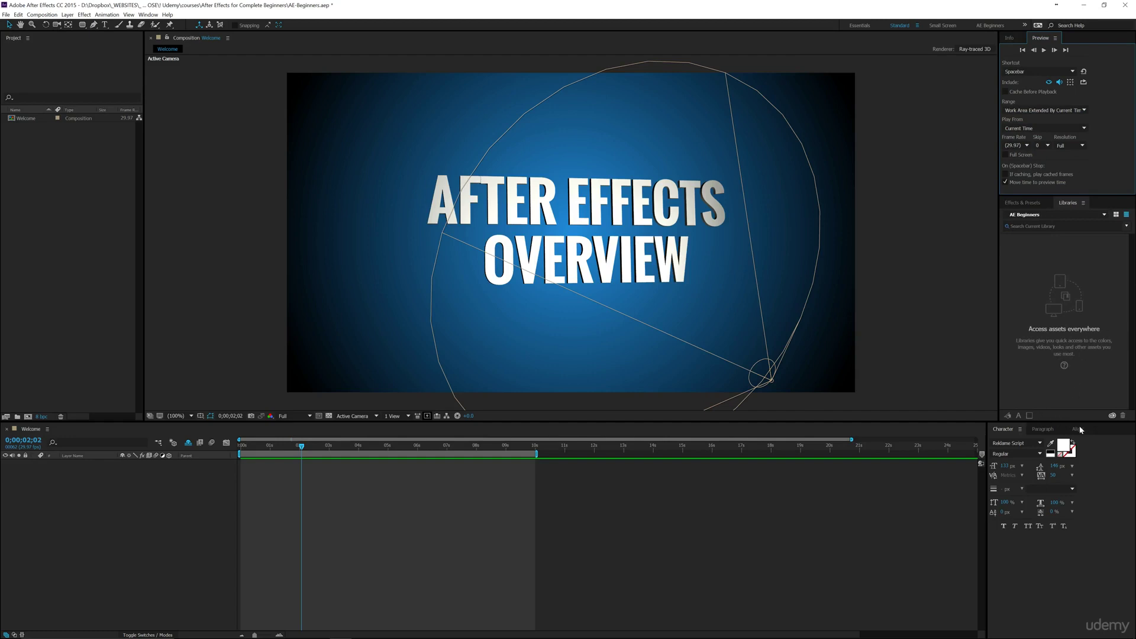
{"action": "left_click", "coordinate": [989, 430]}
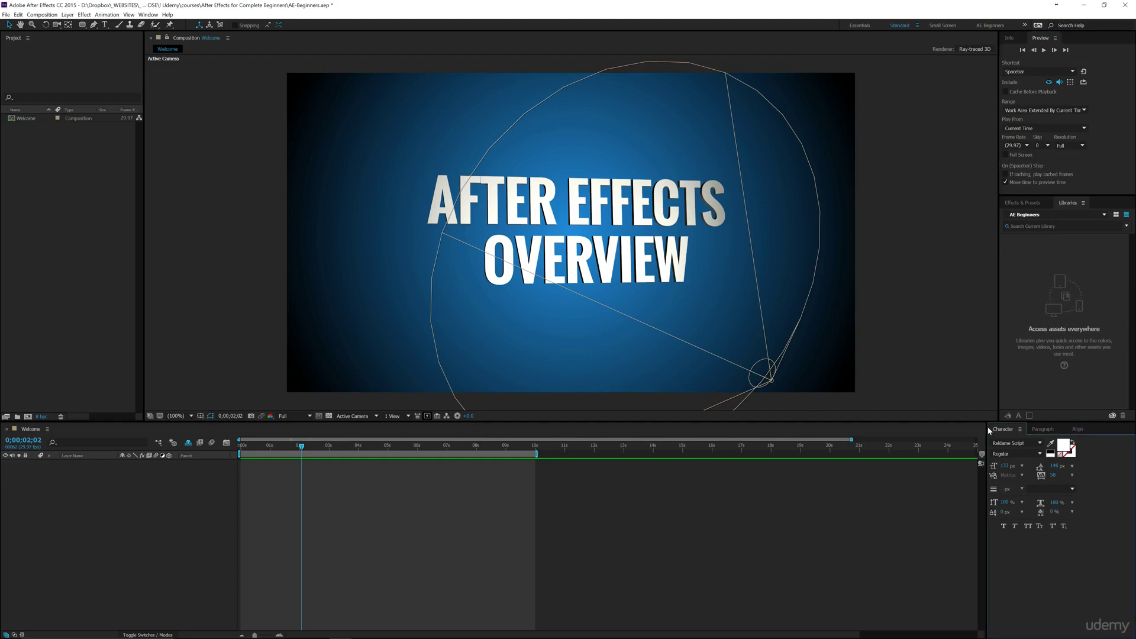
{"action": "left_click_drag", "start_coordinate": [987, 428], "coordinate": [1000, 428]}
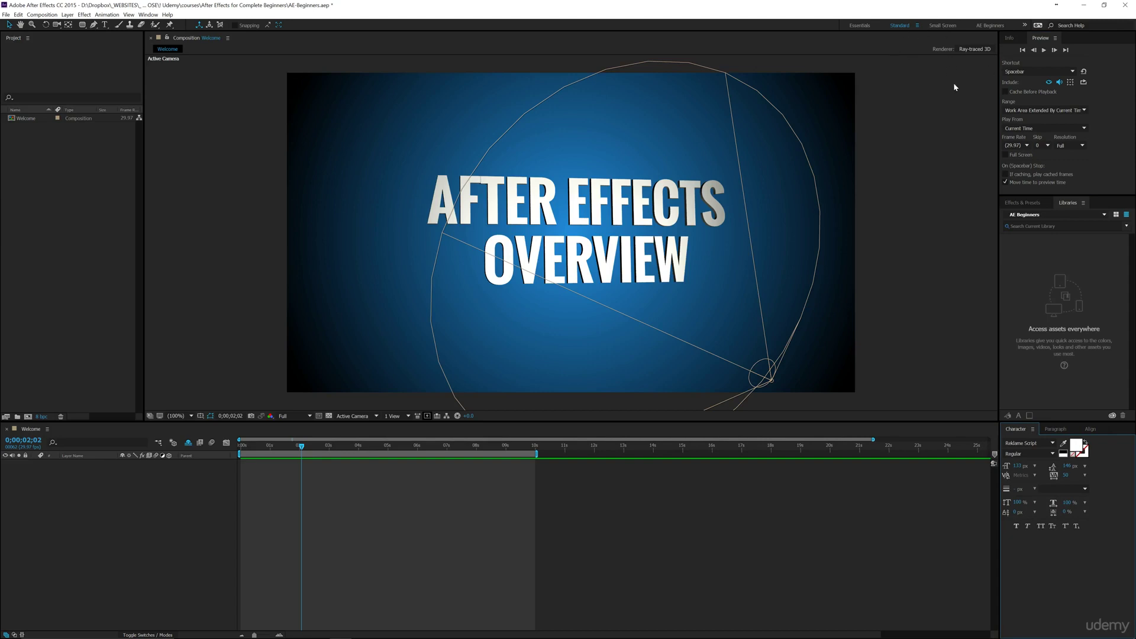
Switch to the AE Beginners workspace and widen its right-hand column to fit Character, Paragraph and Align.
{"action": "left_click", "coordinate": [918, 25]}
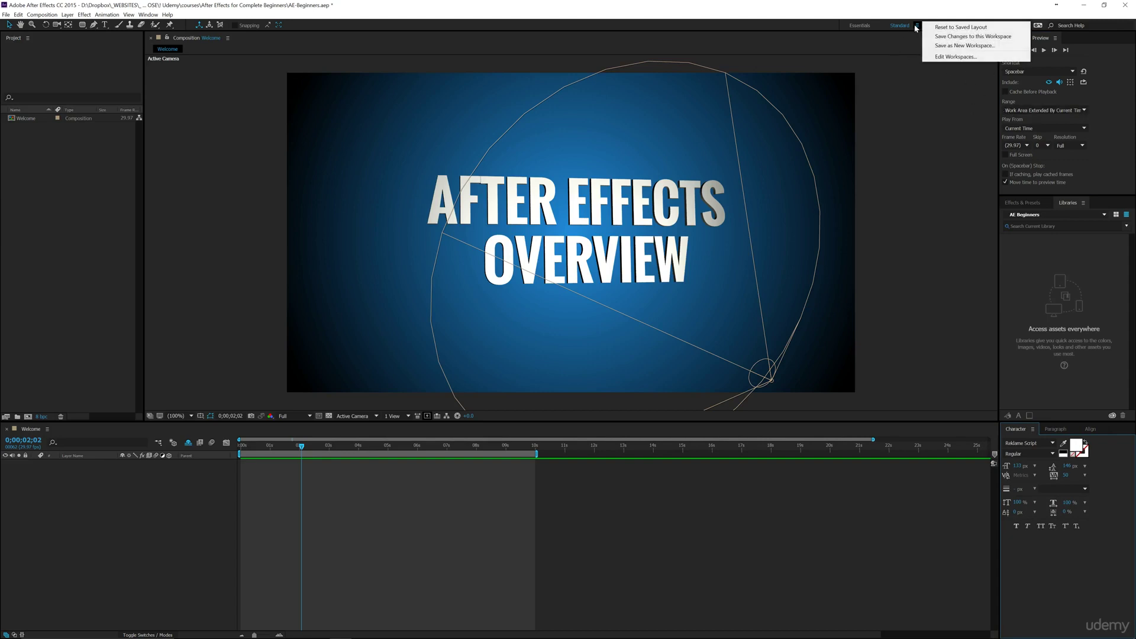
{"action": "left_click", "coordinate": [939, 128]}
{"action": "left_click", "coordinate": [988, 26]}
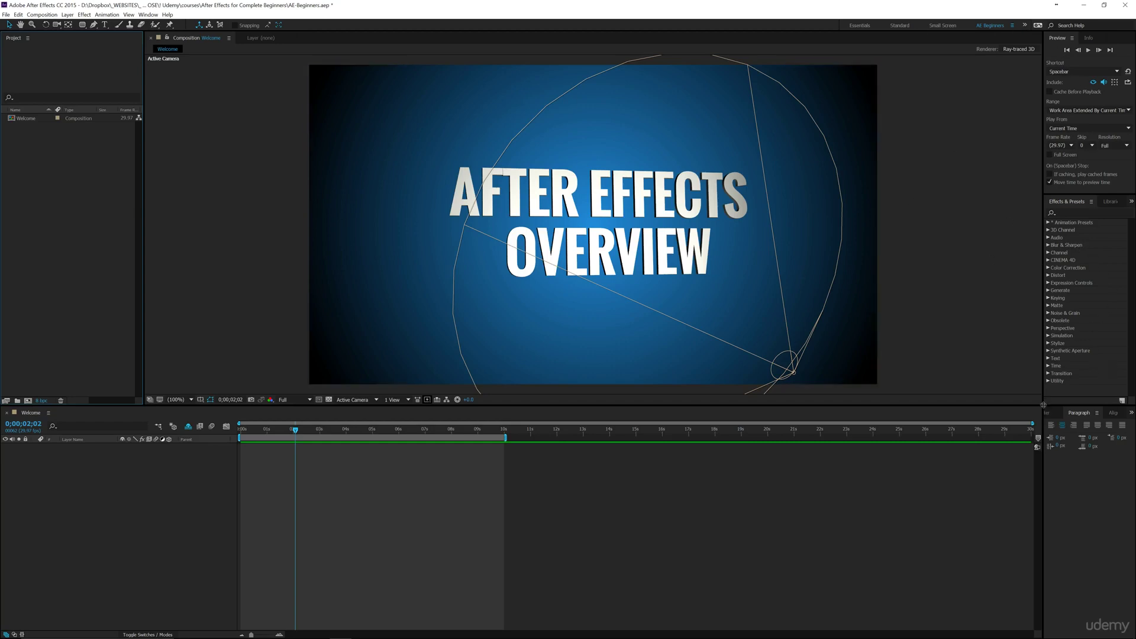
{"action": "left_click_drag", "start_coordinate": [1044, 404], "coordinate": [1010, 406]}
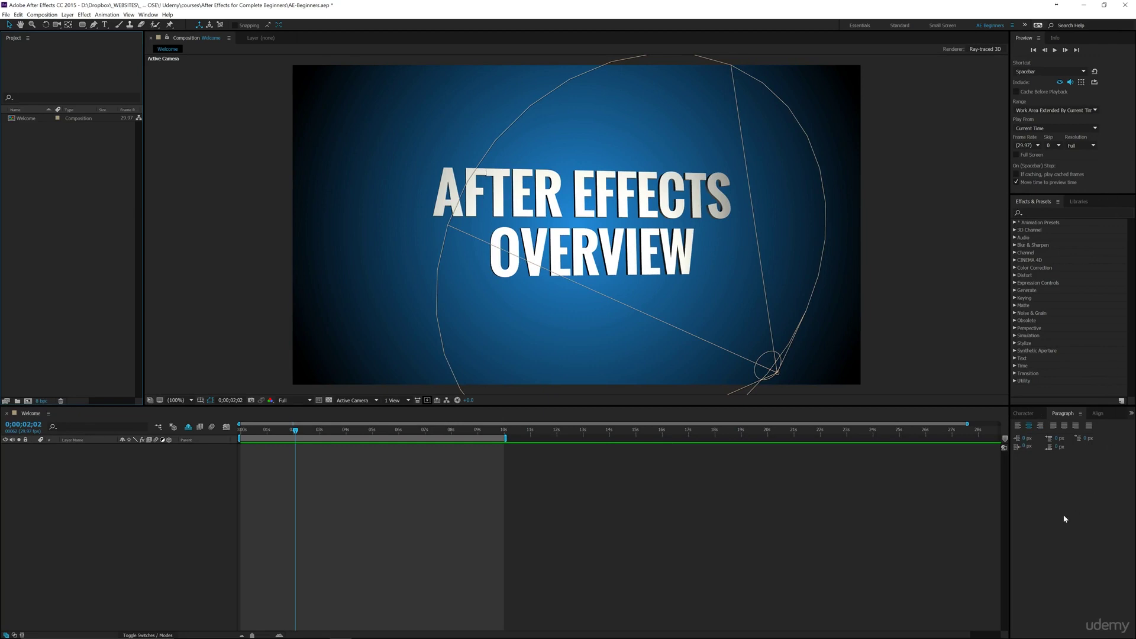